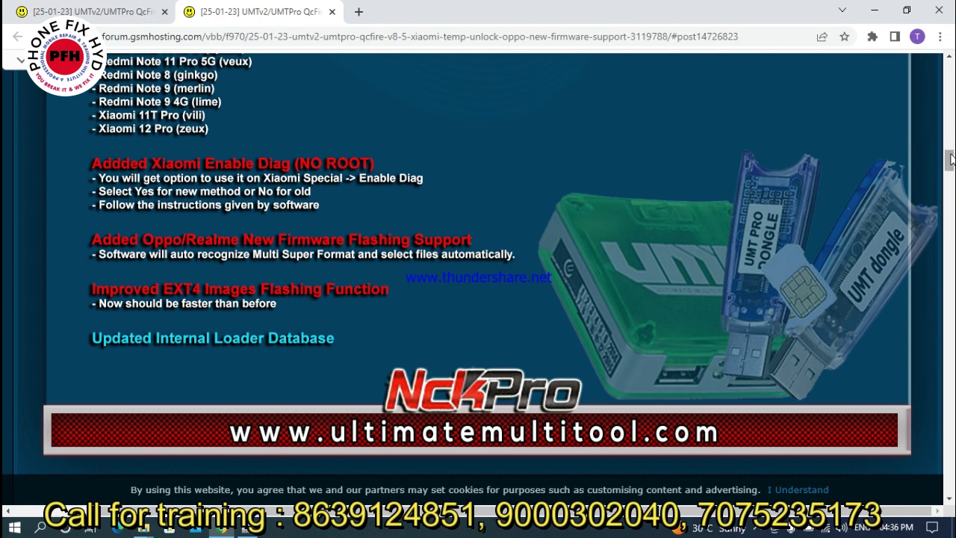
Step: Review the forum post's download instructions, and open Support Access 2.0 to check its file list for the QcFire v8.5 setup
{"action": "left_click_drag", "start_coordinate": [951, 157], "coordinate": [949, 233]}
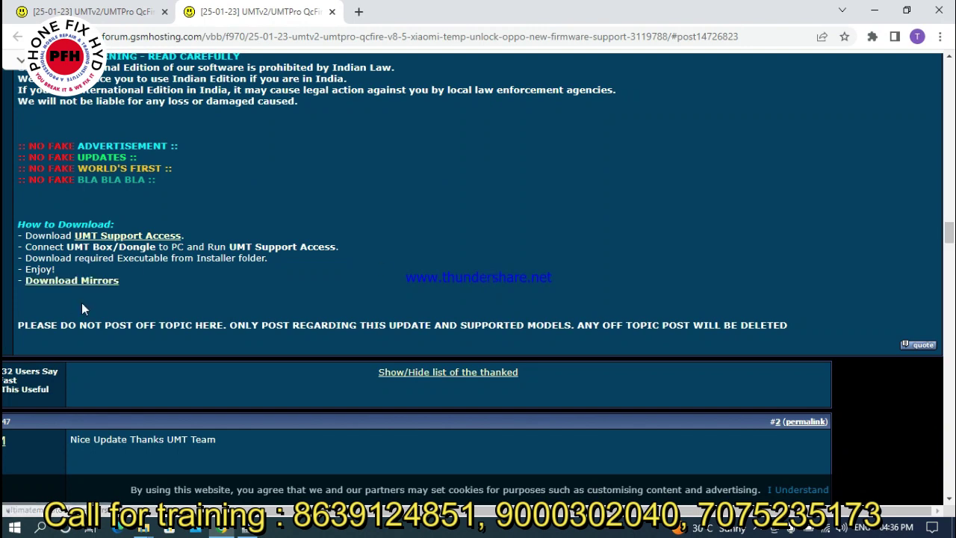
{"action": "left_click", "coordinate": [872, 9]}
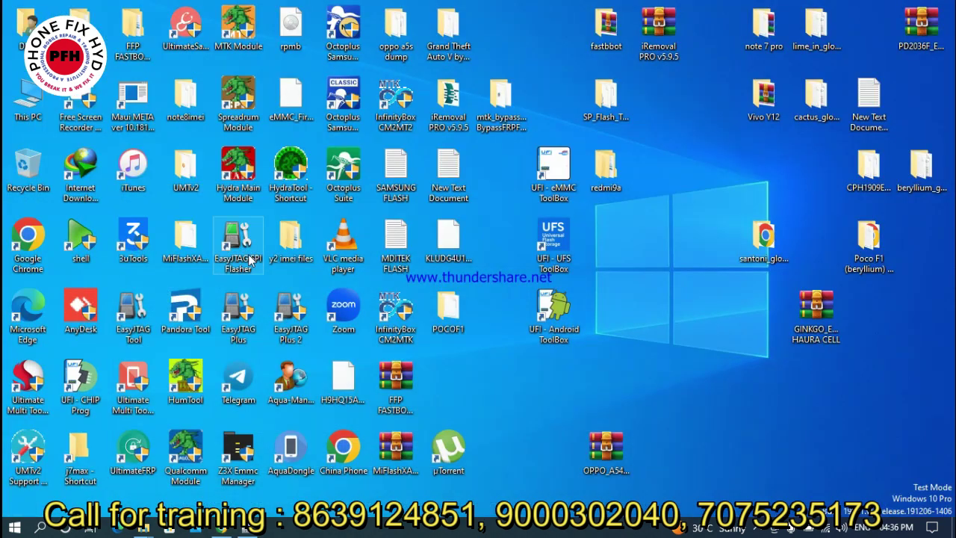
{"action": "left_click", "coordinate": [30, 454]}
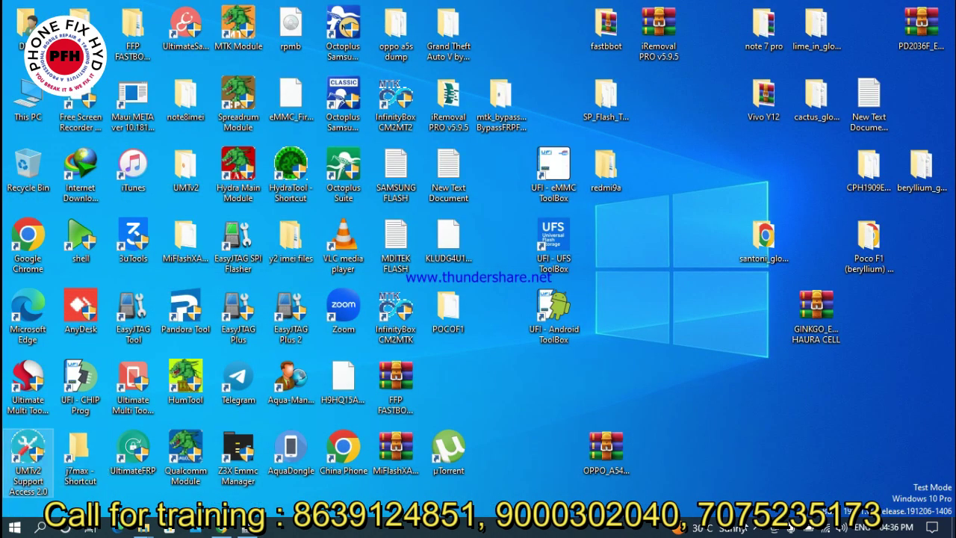
{"action": "left_click", "coordinate": [761, 529]}
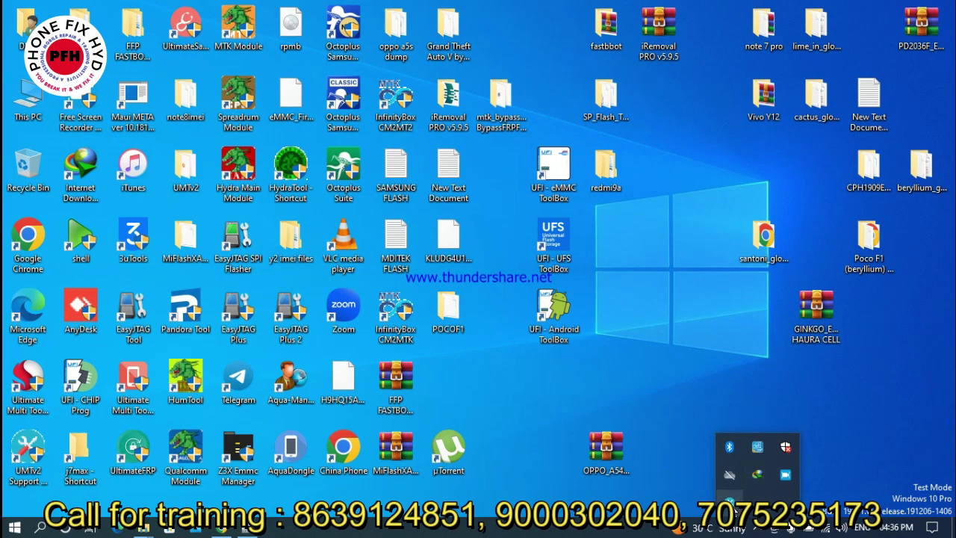
{"action": "left_click", "coordinate": [730, 500]}
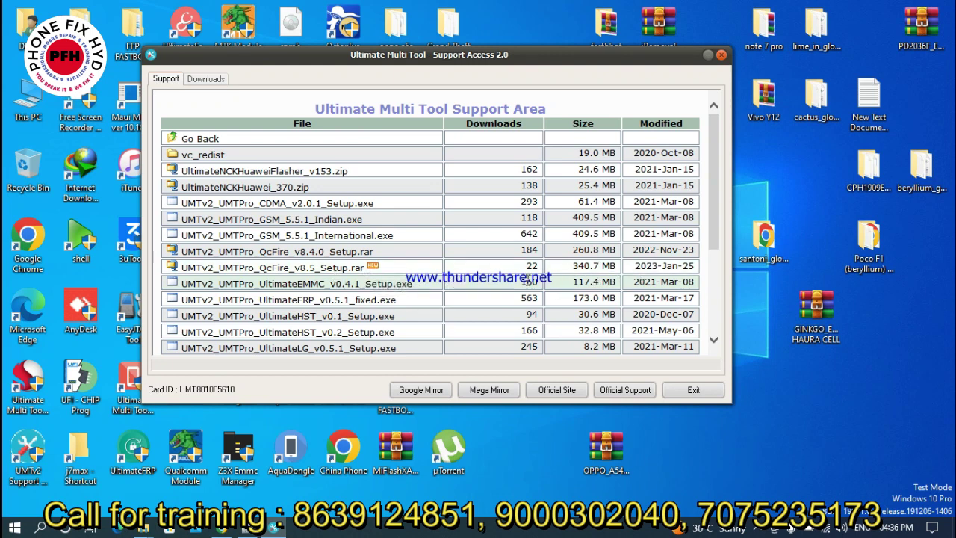
{"action": "left_click", "coordinate": [708, 59]}
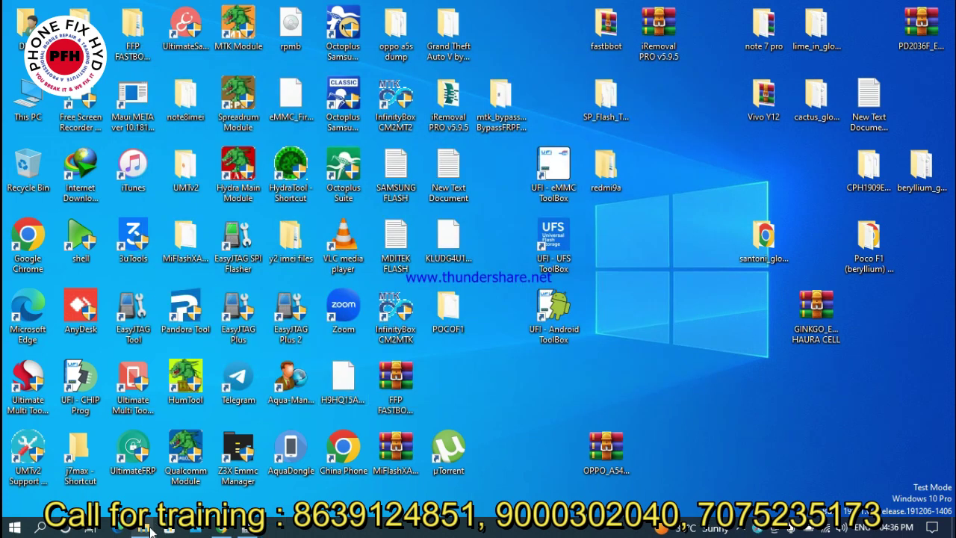
Step: Extract the UMTv2_UMTPro_QcFire_v8.5_Setup archive in the UMT SETUP folder into its own subfolder with 7-Zip
{"action": "mouse_move", "coordinate": [149, 529]}
{"action": "left_click", "coordinate": [435, 490]}
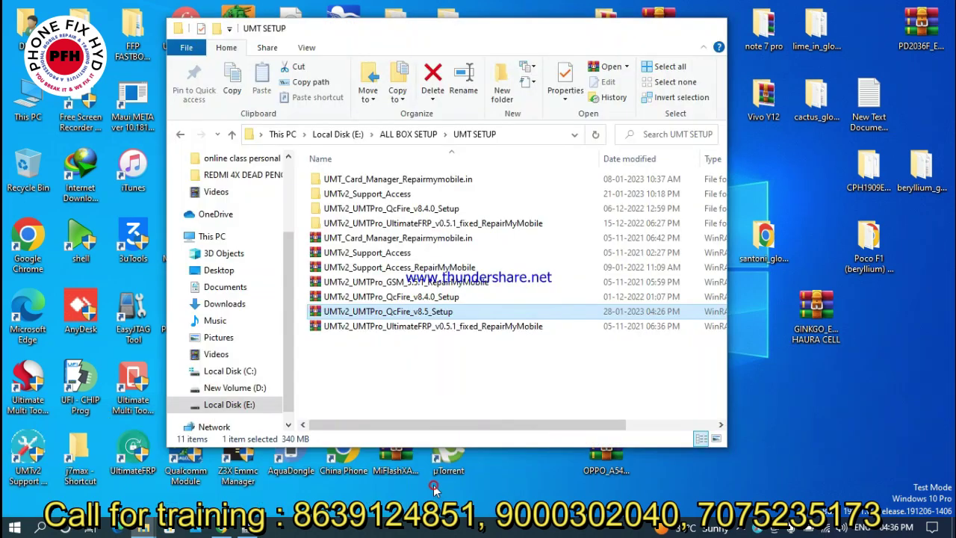
{"action": "left_click", "coordinate": [367, 315]}
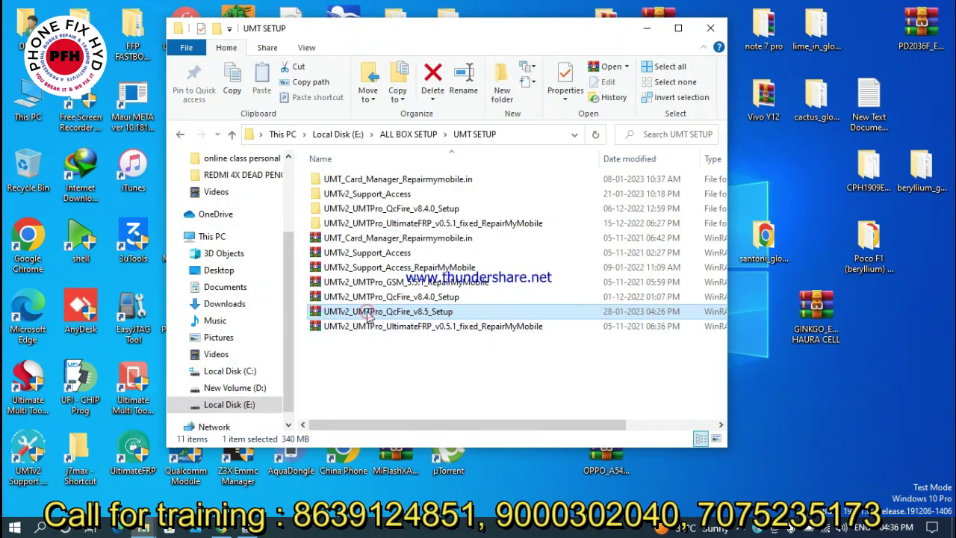
{"action": "left_click", "coordinate": [341, 345]}
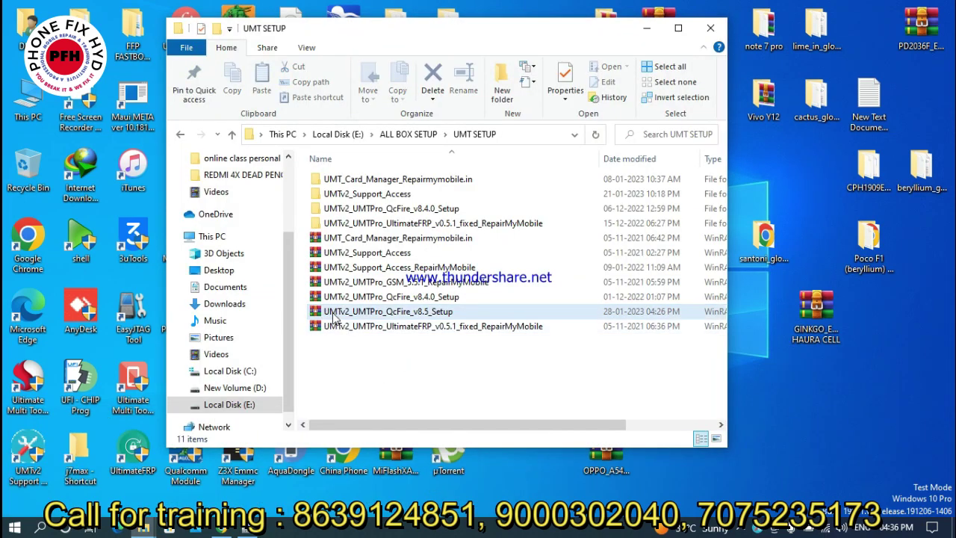
{"action": "right_click", "coordinate": [334, 315]}
{"action": "mouse_move", "coordinate": [391, 128]}
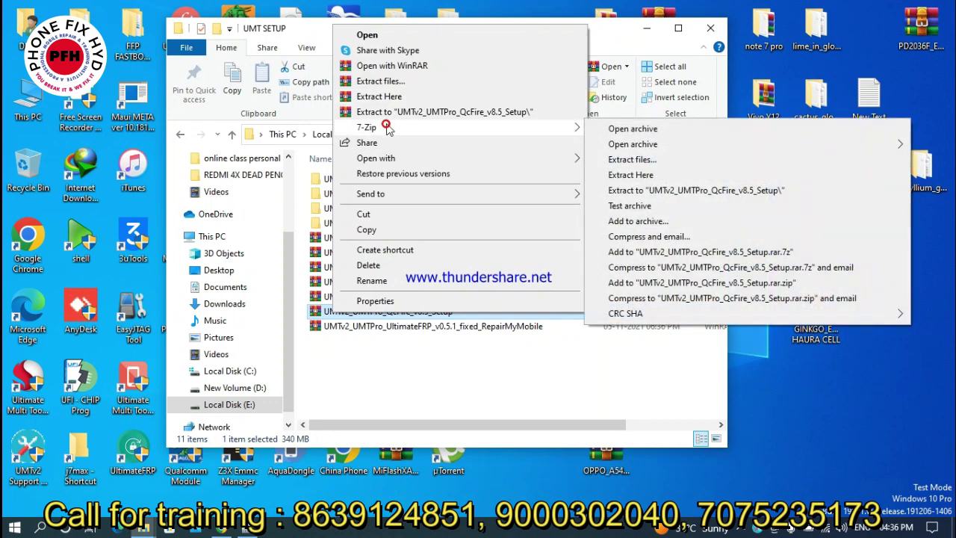
{"action": "left_click", "coordinate": [627, 193]}
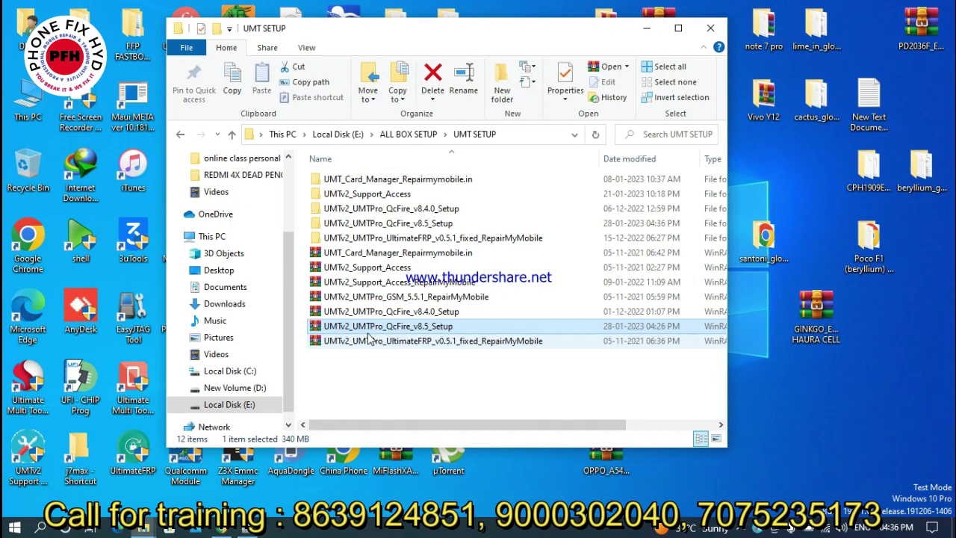
Step: Run the UMTv2_UMTPro_QcFire_v8.5_Setup application from the newly extracted folder
{"action": "left_click", "coordinate": [356, 226]}
{"action": "double_click", "coordinate": [356, 226]}
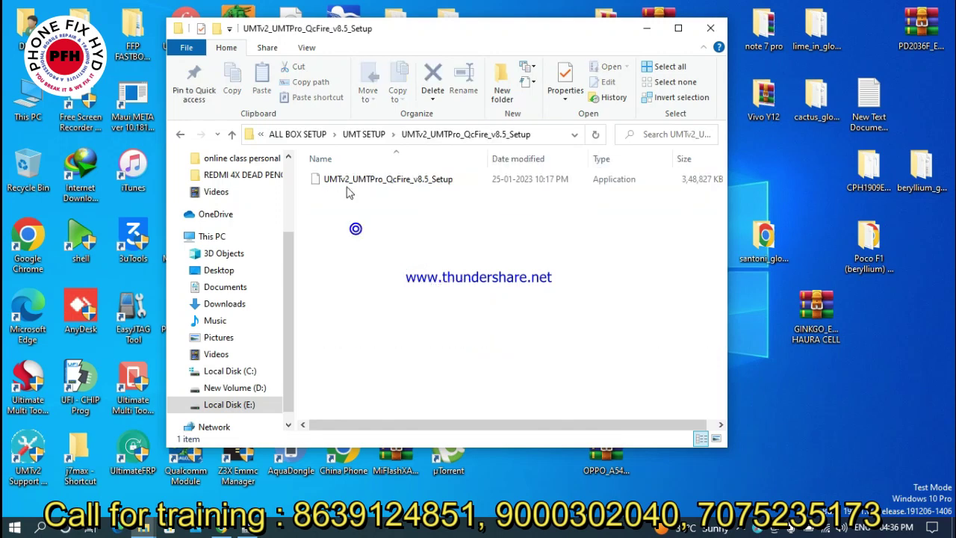
{"action": "double_click", "coordinate": [347, 184]}
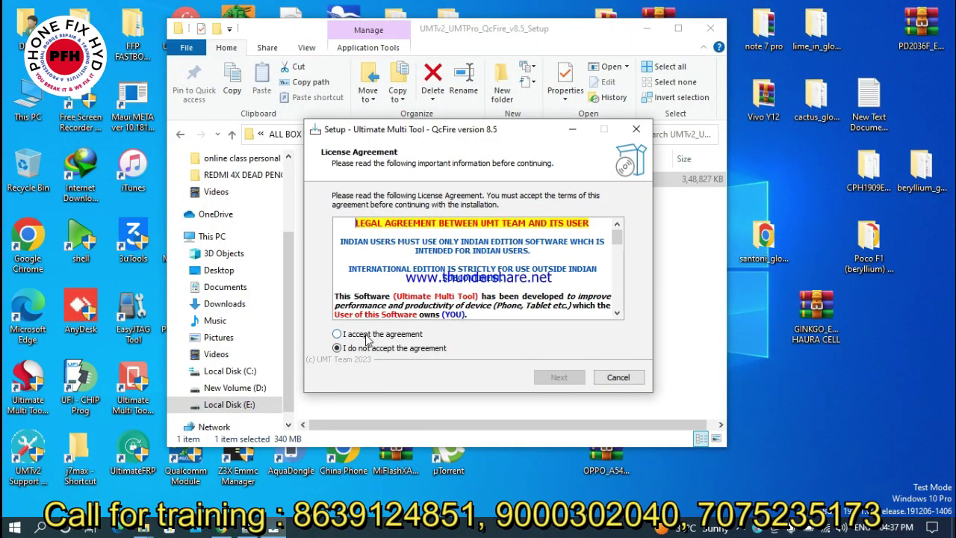
Step: Accept the license agreement and start installing QcFire 8.5 with desktop and Quick Launch shortcuts
{"action": "left_click", "coordinate": [366, 335]}
{"action": "left_click", "coordinate": [558, 378]}
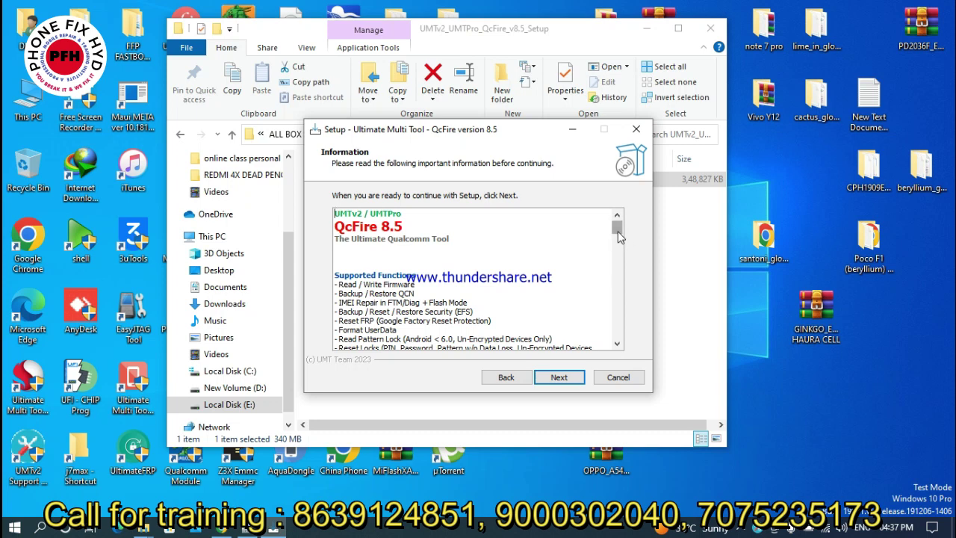
{"action": "left_click_drag", "start_coordinate": [617, 234], "coordinate": [613, 275]}
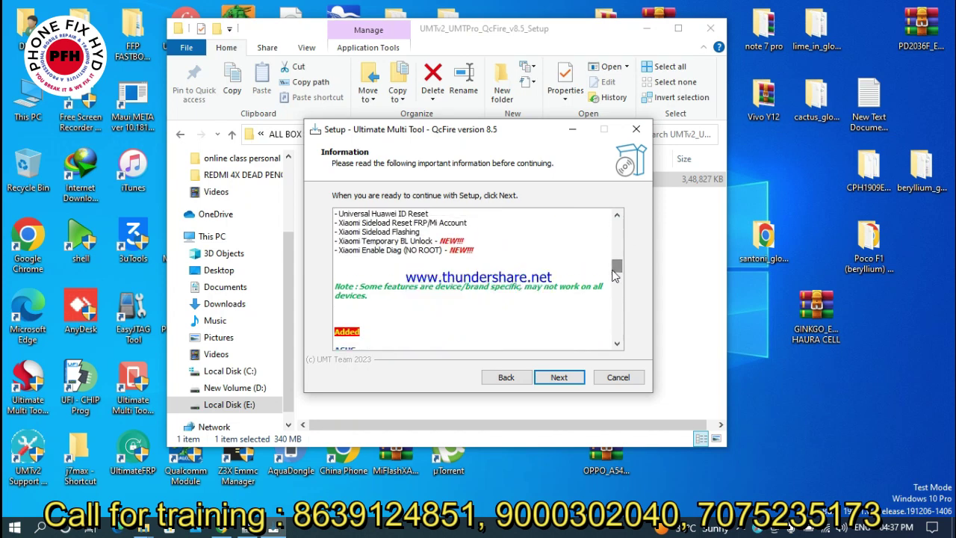
{"action": "left_click", "coordinate": [556, 378]}
{"action": "left_click", "coordinate": [557, 378]}
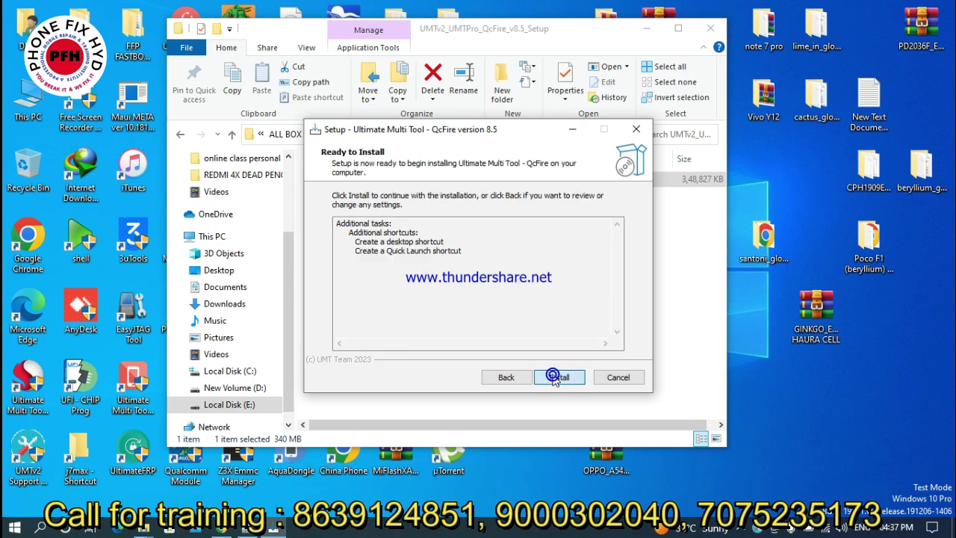
{"action": "left_click", "coordinate": [556, 378]}
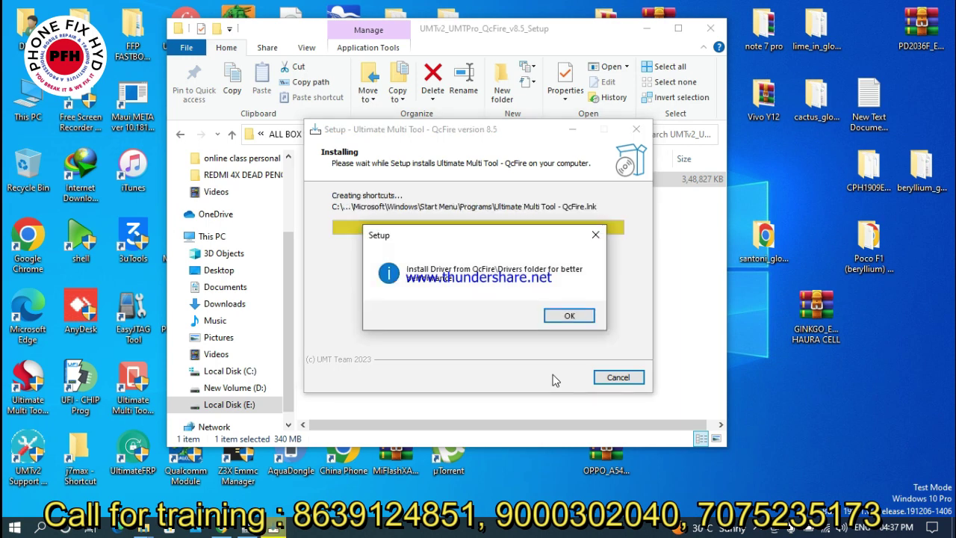
Step: Acknowledge the driver notice and try to install the Microsoft Visual C++ 2015 Redistributable (x64), agreeing to its license terms
{"action": "left_click", "coordinate": [557, 313]}
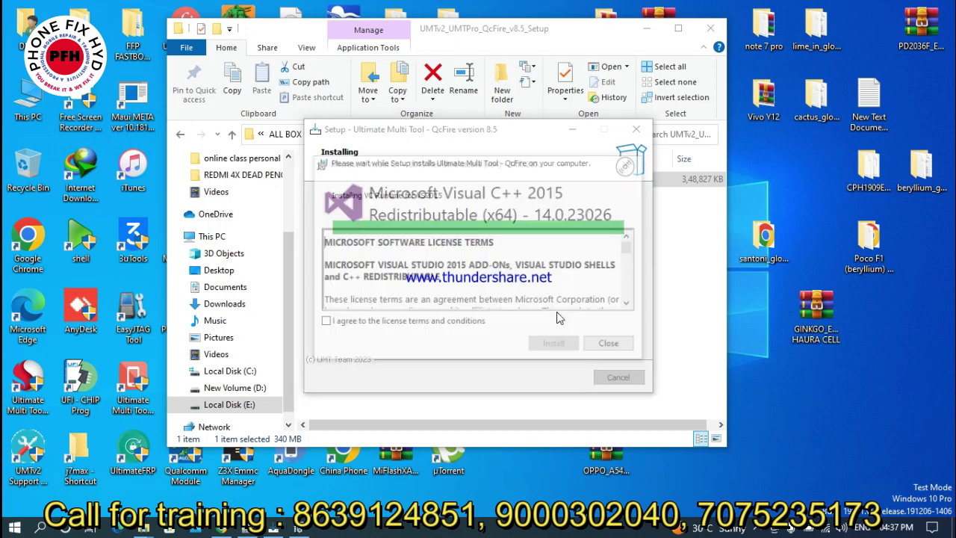
{"action": "left_click", "coordinate": [422, 324]}
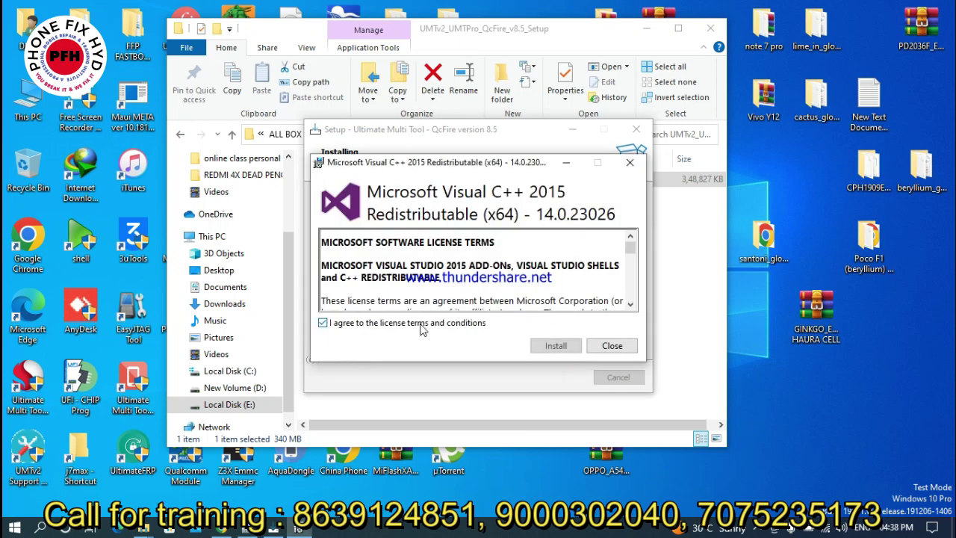
{"action": "left_click", "coordinate": [556, 346]}
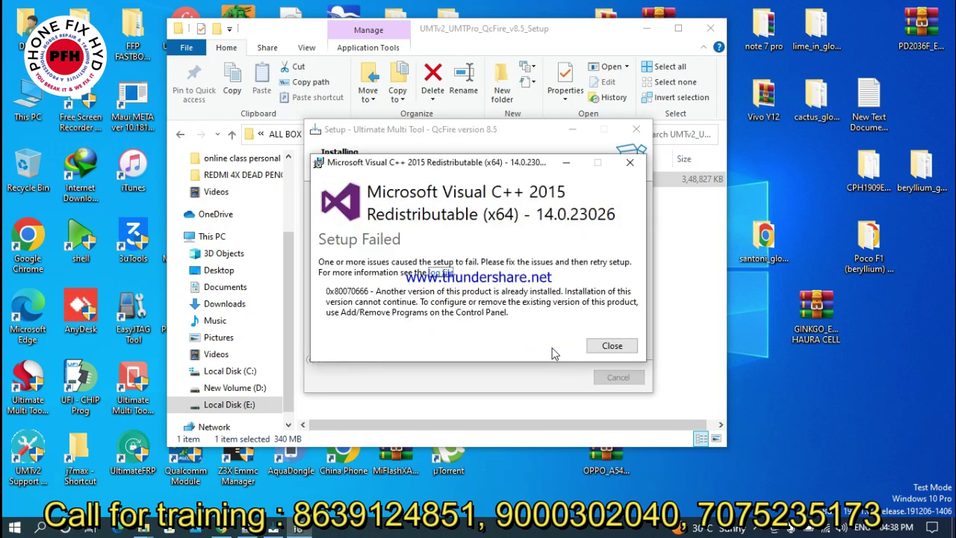
{"action": "left_click", "coordinate": [612, 345]}
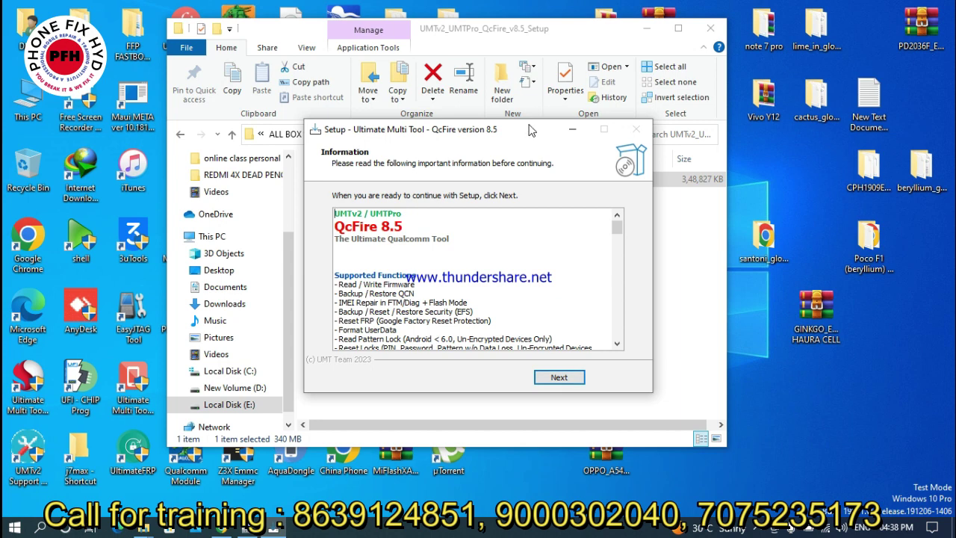
Step: Finish the QcFire setup wizard with the option to restart the computer later, and minimize the folder window
{"action": "left_click_drag", "start_coordinate": [529, 129], "coordinate": [498, 105]}
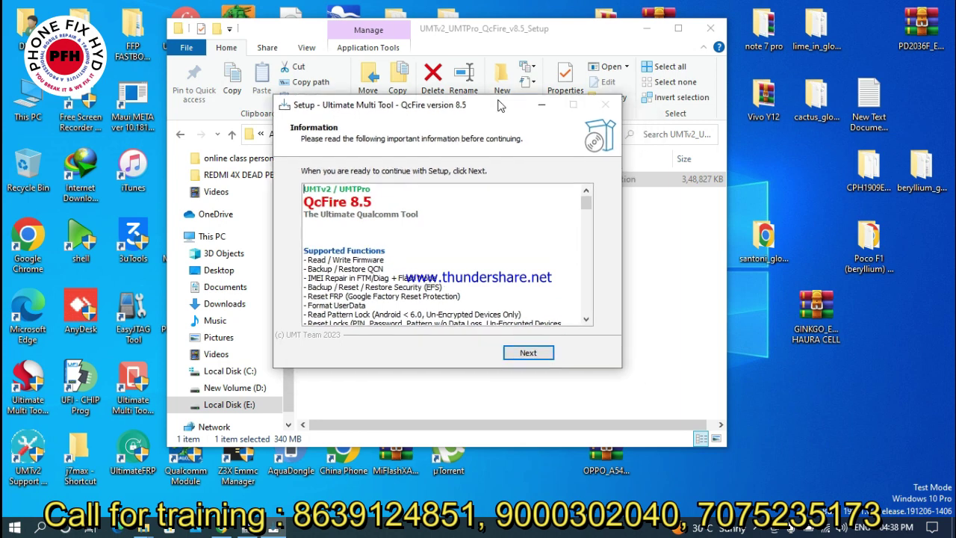
{"action": "left_click", "coordinate": [523, 358]}
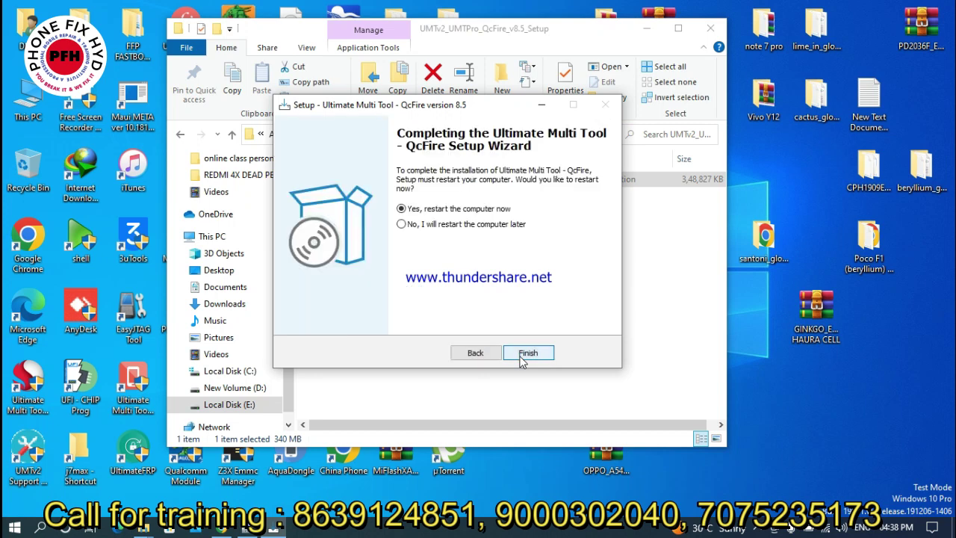
{"action": "left_click", "coordinate": [402, 224]}
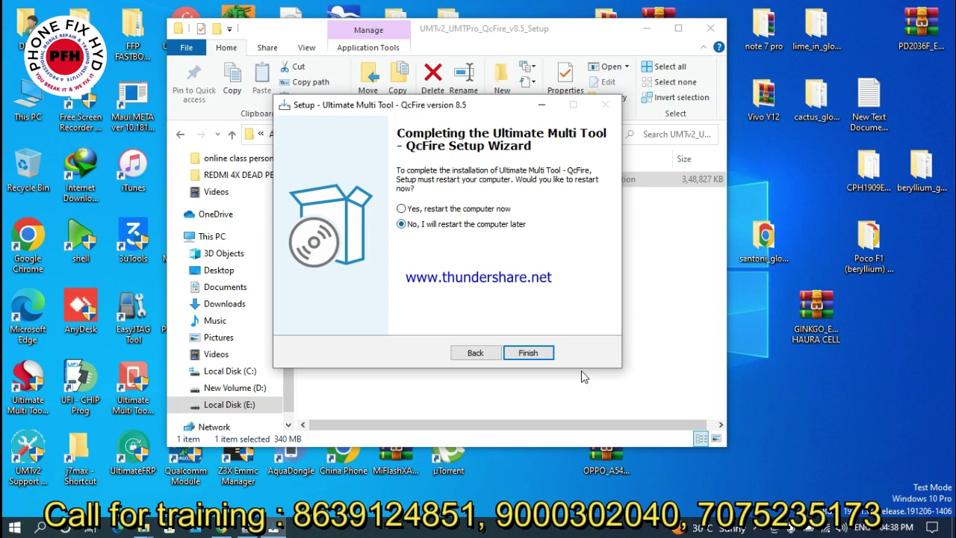
{"action": "left_click", "coordinate": [531, 353]}
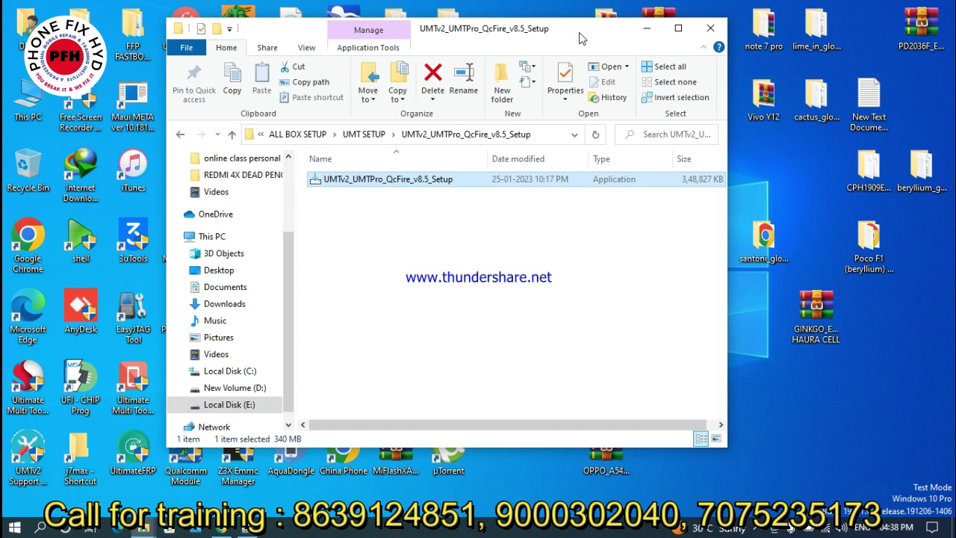
{"action": "left_click", "coordinate": [648, 31]}
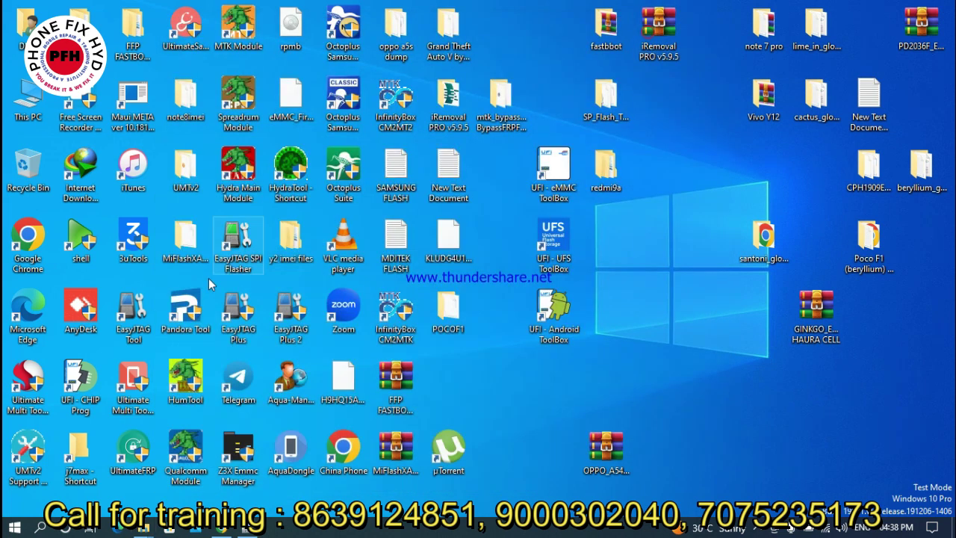
Step: Try to launch Ultimate Multi Tool - QcFire from its desktop shortcut, and refresh the desktop twice
{"action": "left_click", "coordinate": [24, 378]}
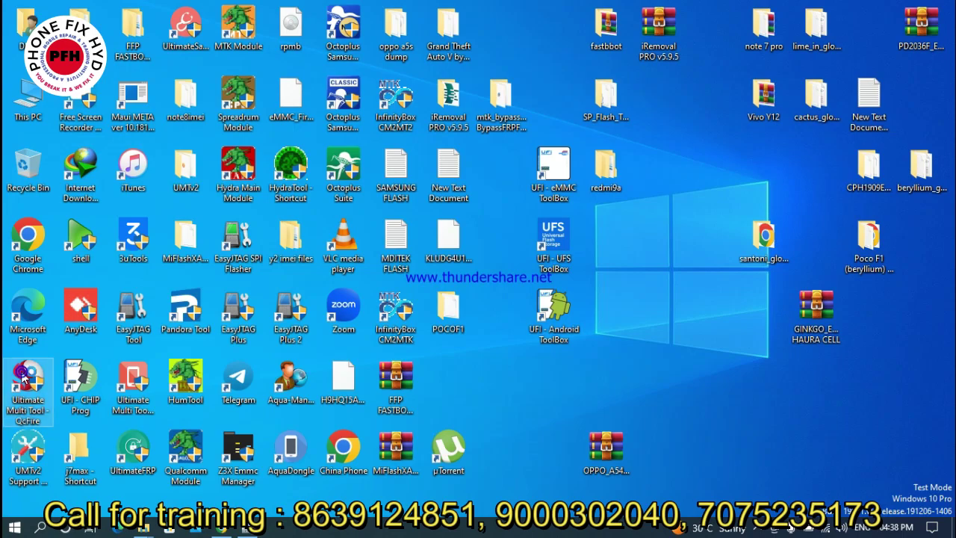
{"action": "left_click", "coordinate": [401, 369]}
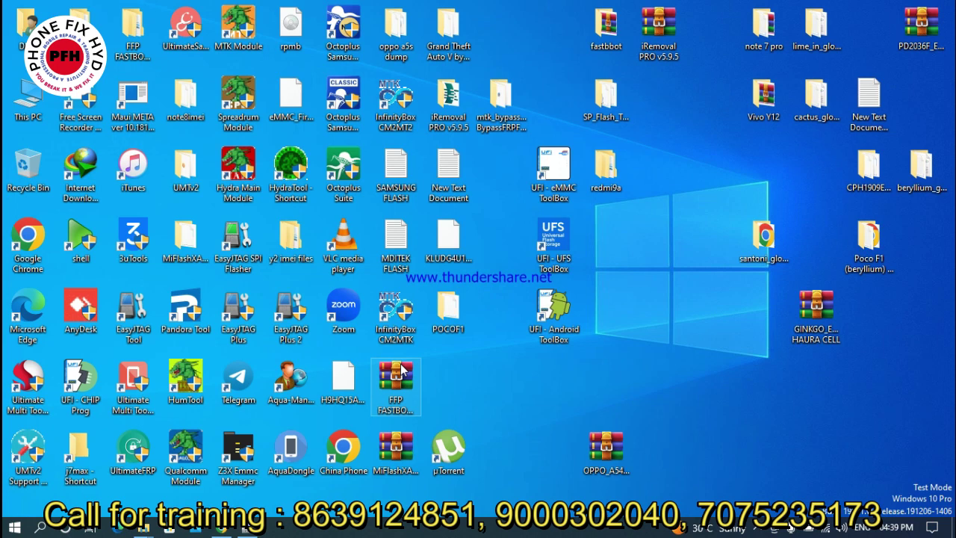
{"action": "right_click", "coordinate": [647, 173]}
{"action": "left_click", "coordinate": [678, 215]}
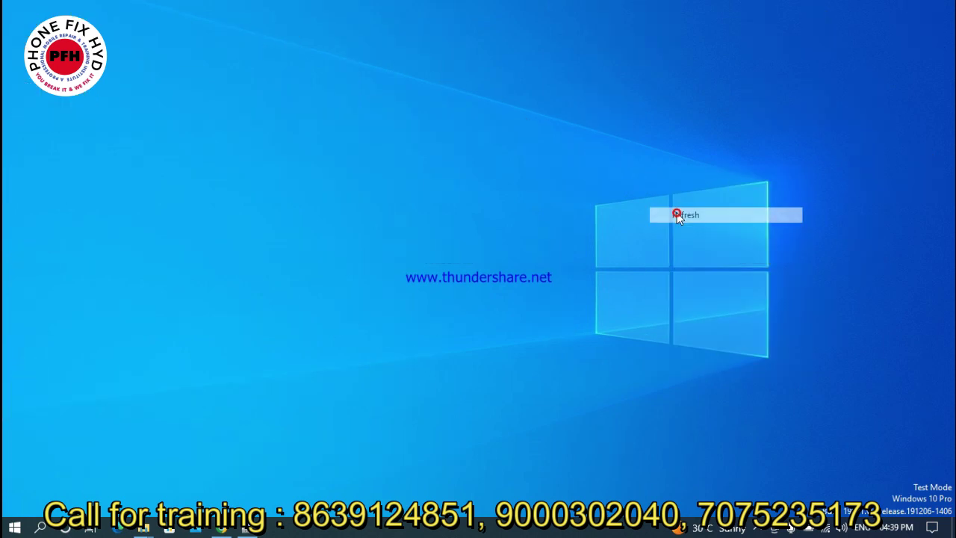
{"action": "right_click", "coordinate": [676, 212]}
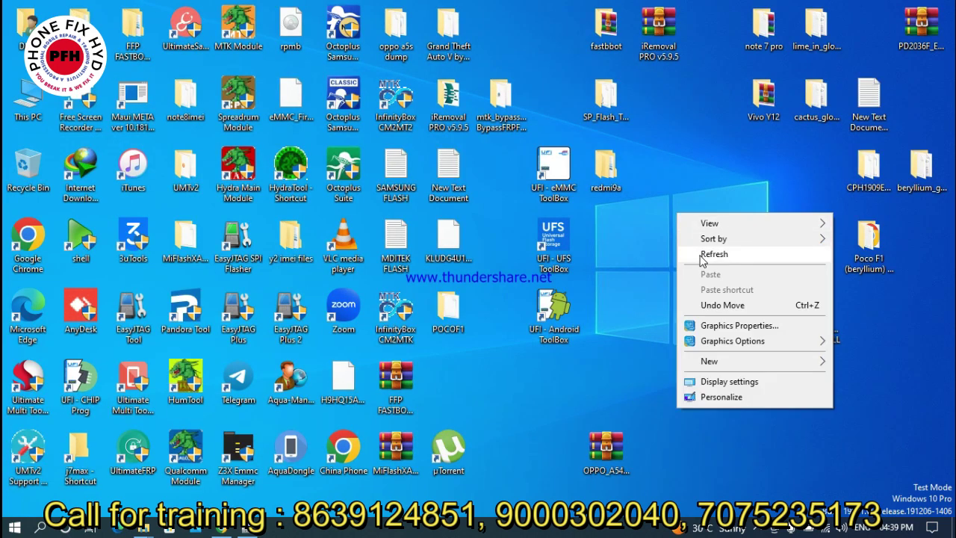
{"action": "left_click", "coordinate": [700, 255]}
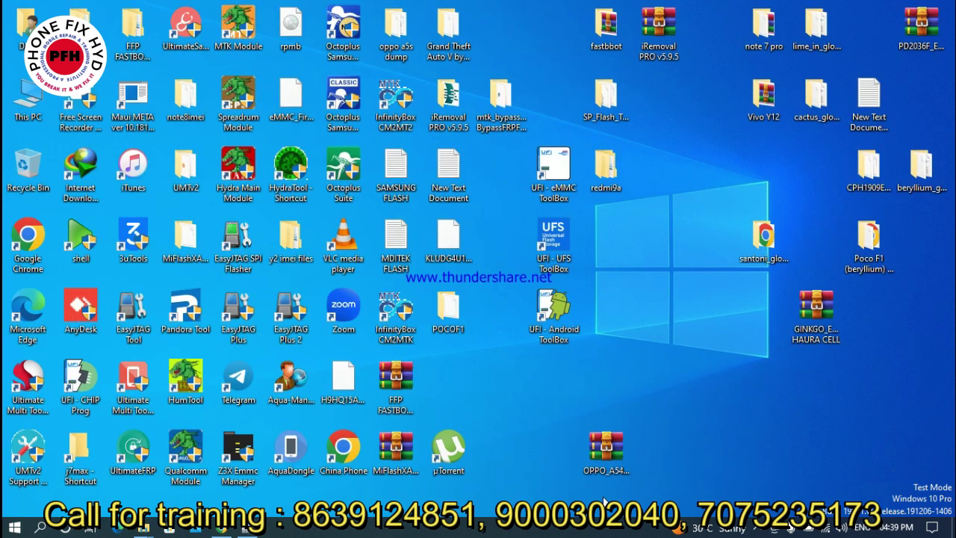
Step: Close the minimized application that is still running in the system tray
{"action": "left_click", "coordinate": [758, 527]}
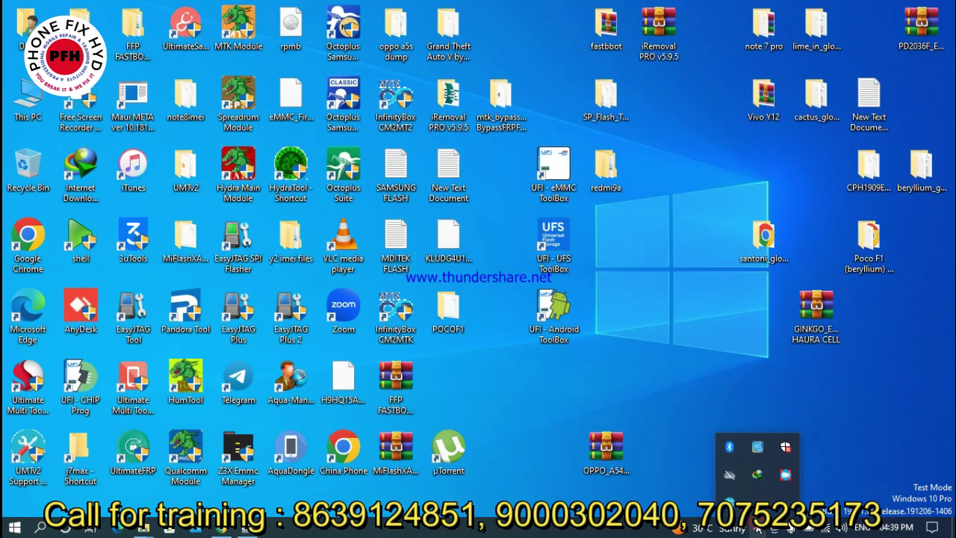
{"action": "right_click", "coordinate": [728, 475]}
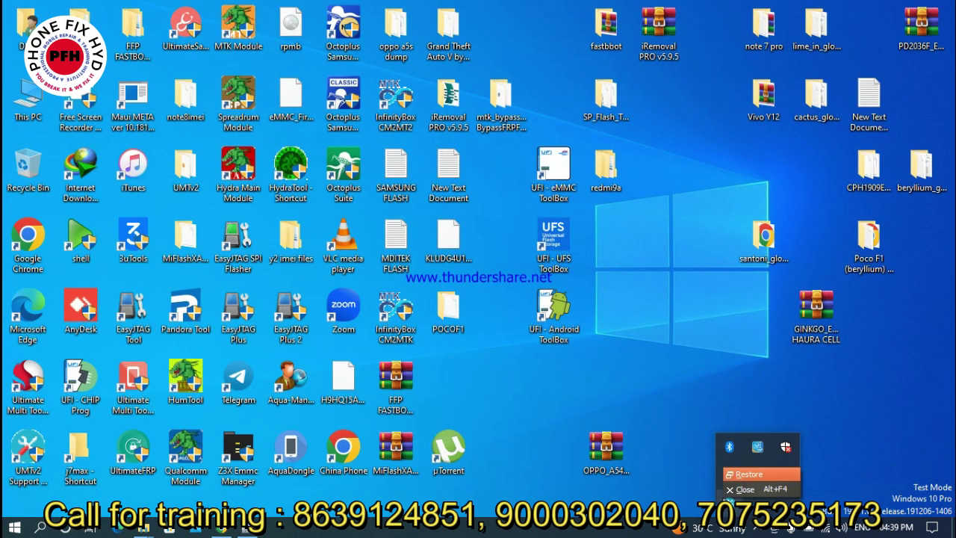
{"action": "left_click", "coordinate": [730, 489]}
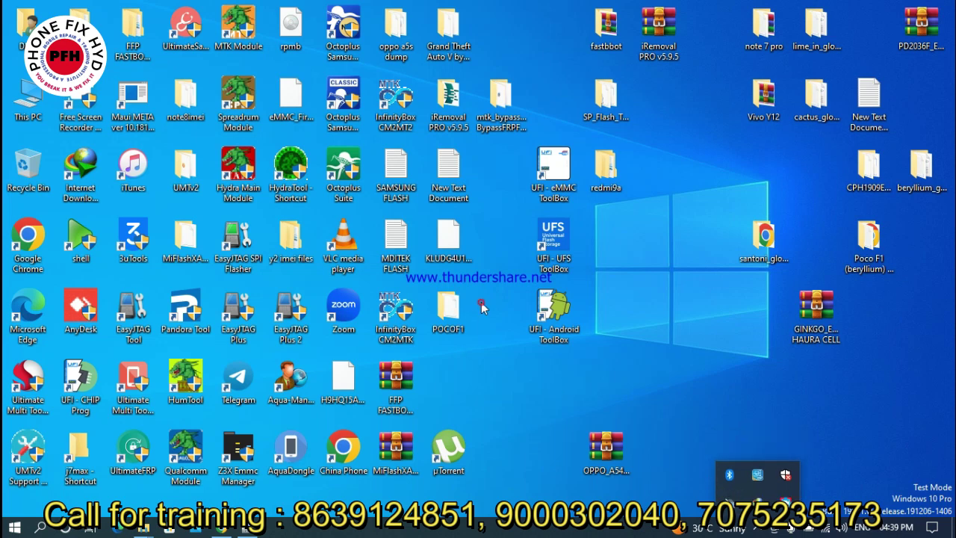
Step: Launch Ultimate Multi Tool - QcFire from its desktop shortcut, dismiss the error message, and reposition the tool's window near the screen's upper middle
{"action": "left_click", "coordinate": [26, 386]}
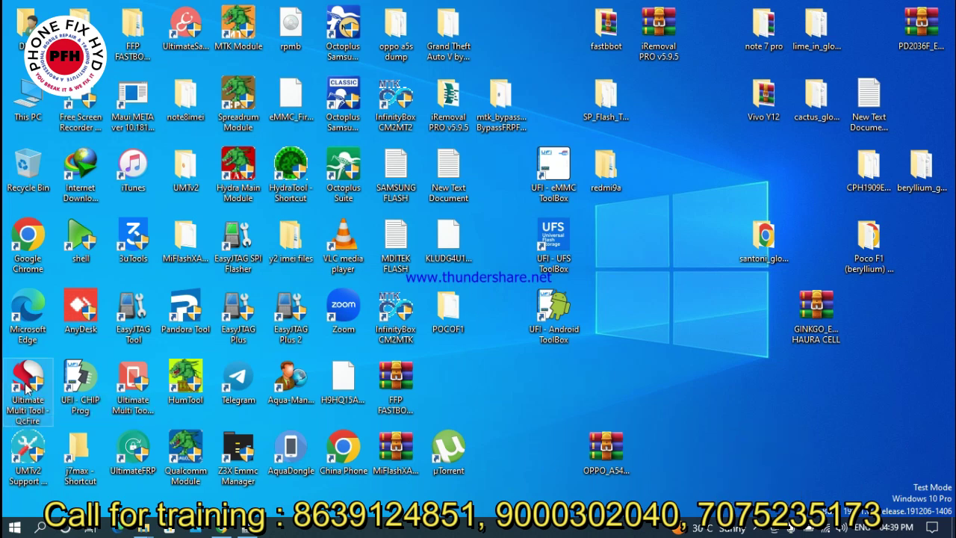
{"action": "double_click", "coordinate": [26, 387]}
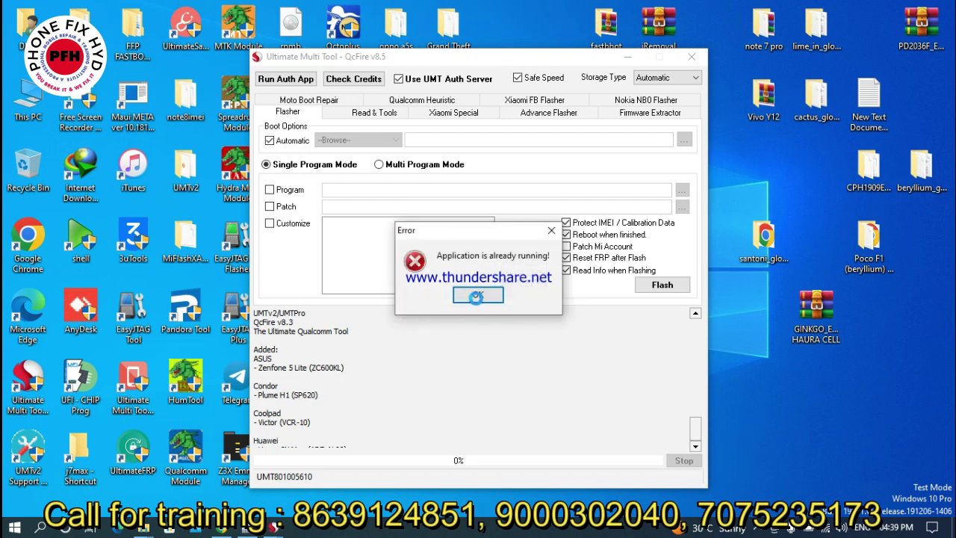
{"action": "left_click", "coordinate": [477, 295]}
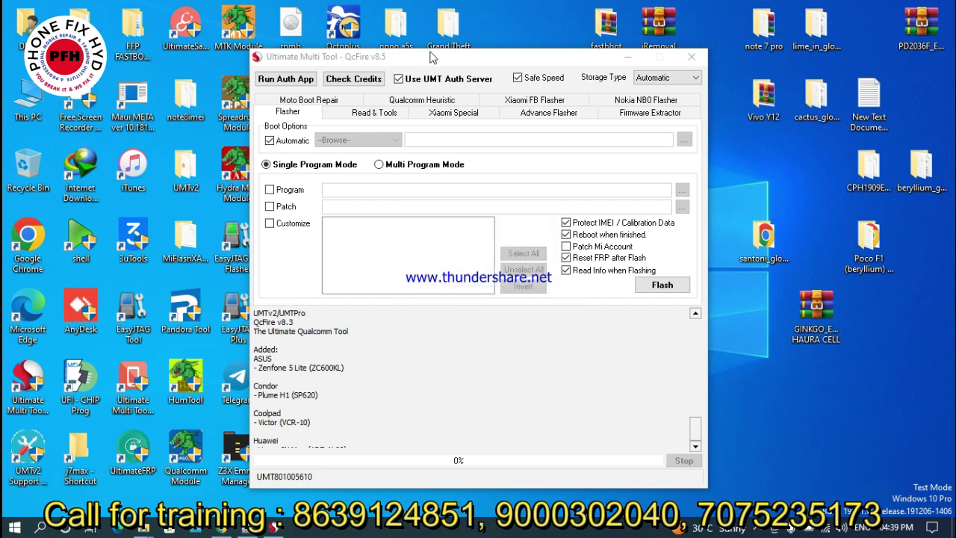
{"action": "left_click_drag", "start_coordinate": [429, 51], "coordinate": [392, 37]}
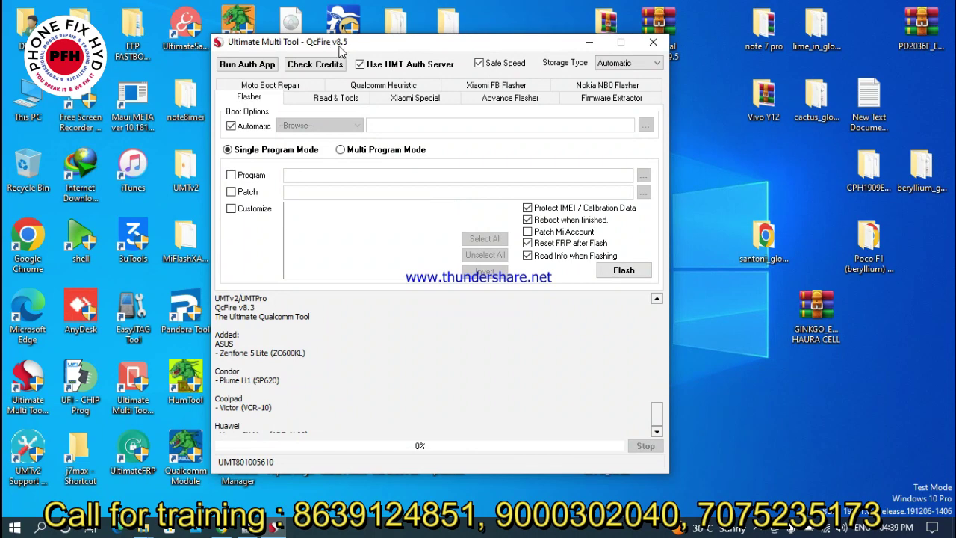
{"action": "left_click_drag", "start_coordinate": [377, 46], "coordinate": [404, 42]}
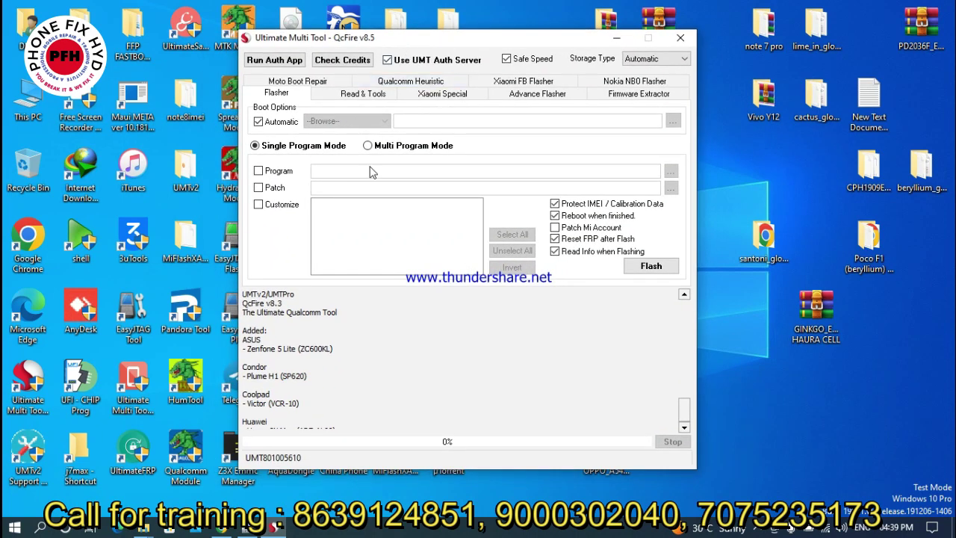
Step: Examine the Read & Tools functions, including the lock and reset option lists, and compare them with the Flasher page
{"action": "left_click", "coordinate": [350, 93]}
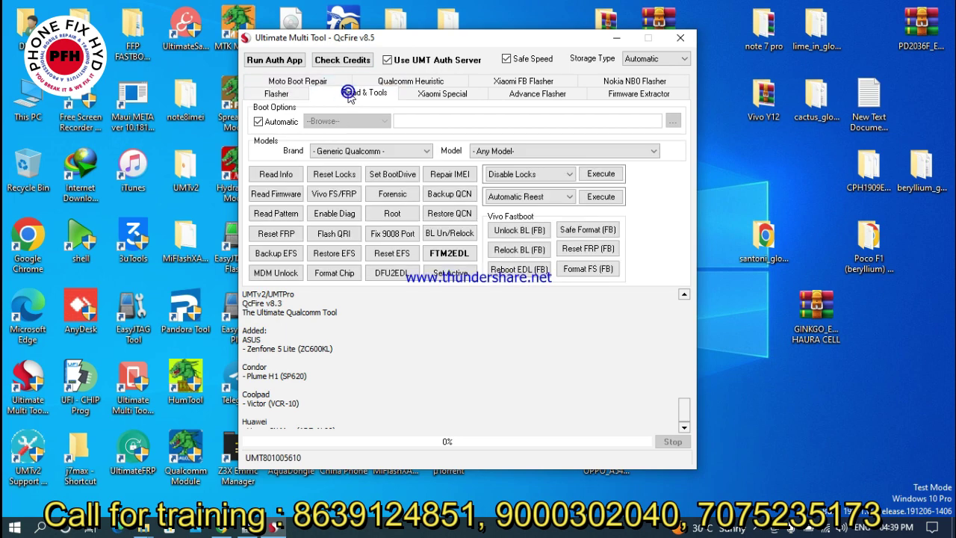
{"action": "left_click", "coordinate": [270, 94]}
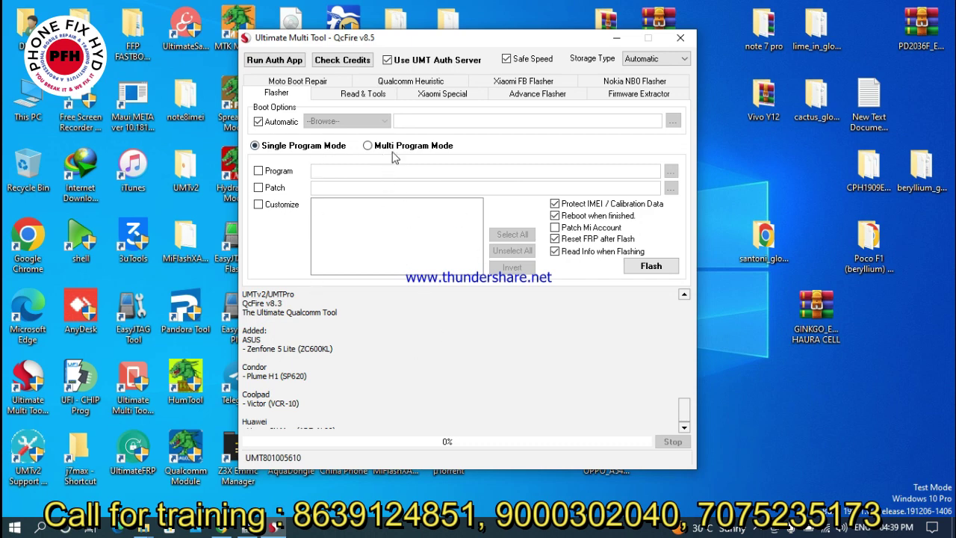
{"action": "left_click", "coordinate": [352, 101]}
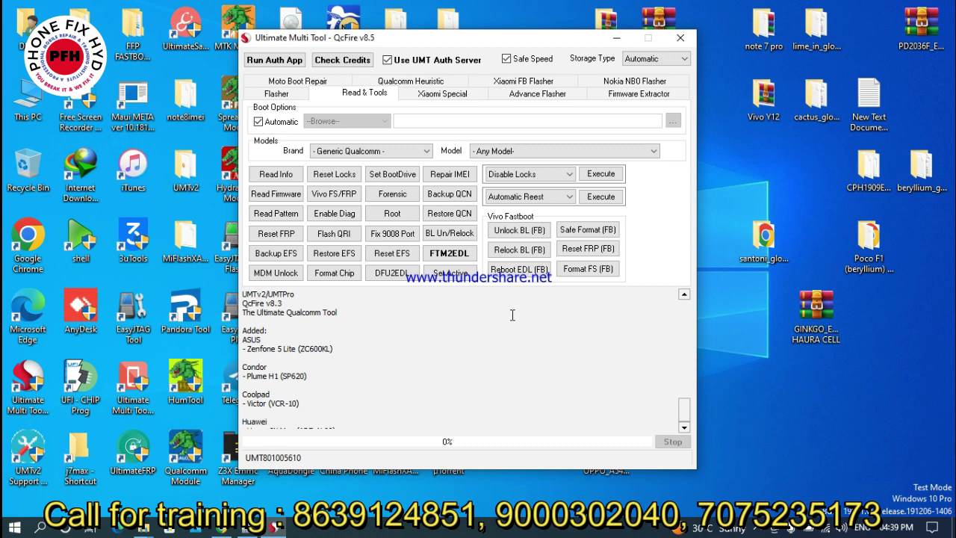
{"action": "left_click", "coordinate": [528, 172]}
{"action": "left_click", "coordinate": [530, 172]}
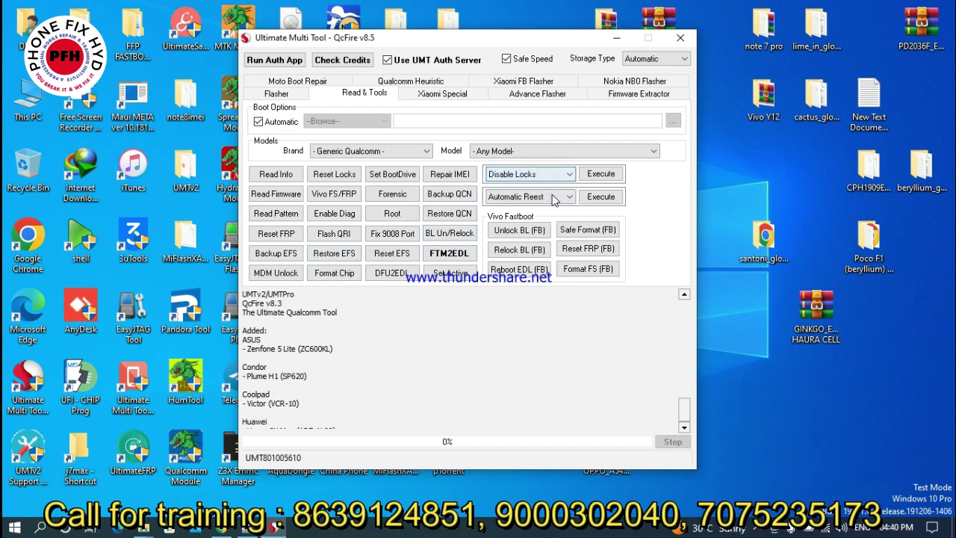
{"action": "left_click", "coordinate": [554, 197]}
{"action": "left_click", "coordinate": [551, 196]}
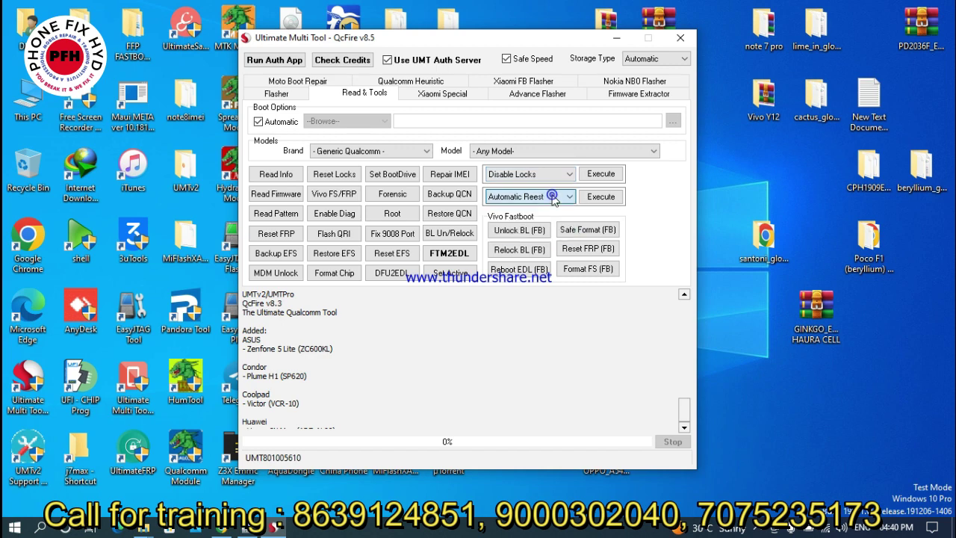
Step: Review the Xiaomi Special functions, including Enable Diag (ADB) and the patch models, and select Redmi Note 10 (mojito) for Temp BL Unlock
{"action": "left_click", "coordinate": [424, 97]}
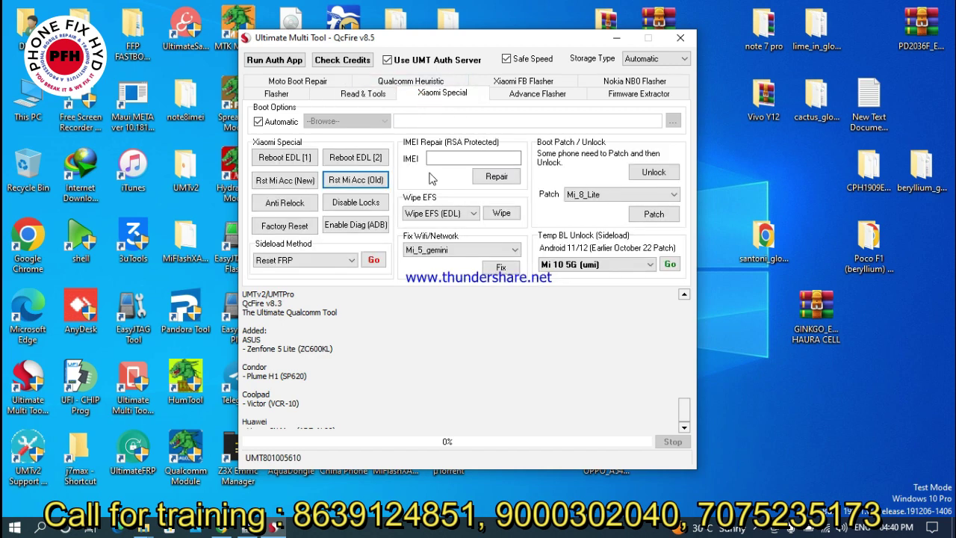
{"action": "left_click", "coordinate": [359, 229]}
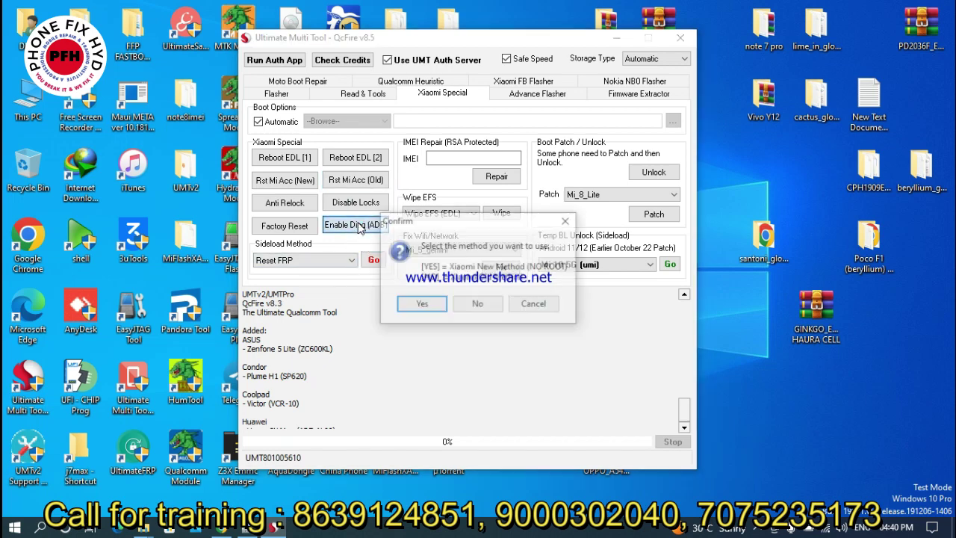
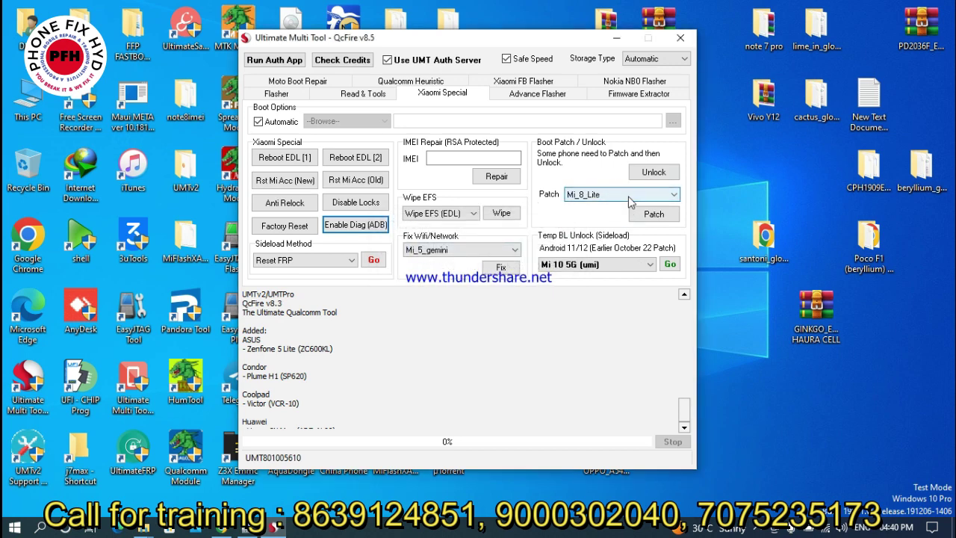
{"action": "left_click", "coordinate": [610, 194]}
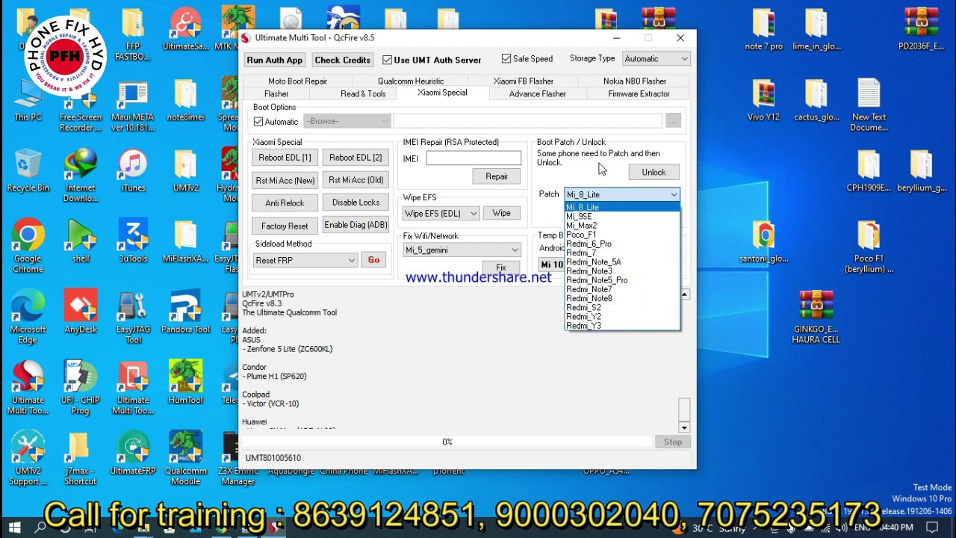
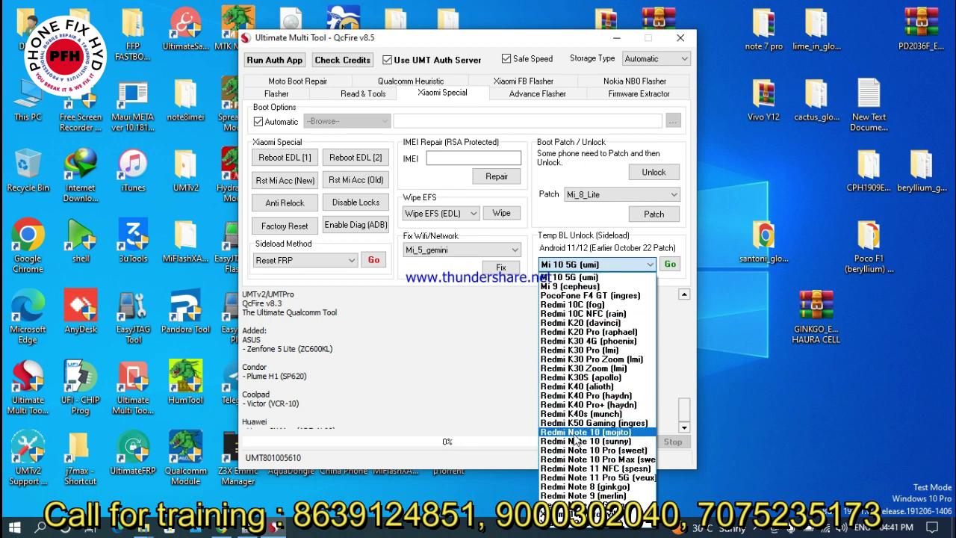
{"action": "left_click", "coordinate": [576, 433]}
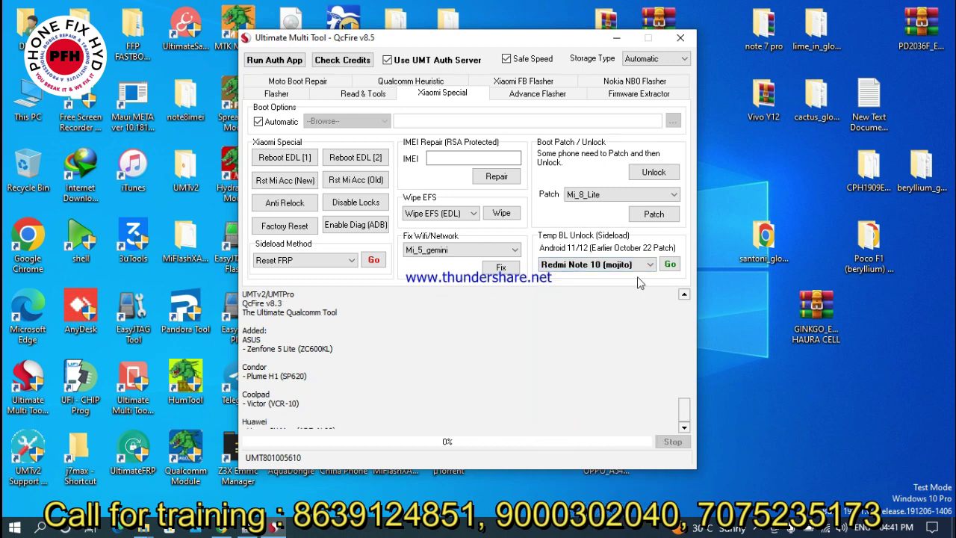
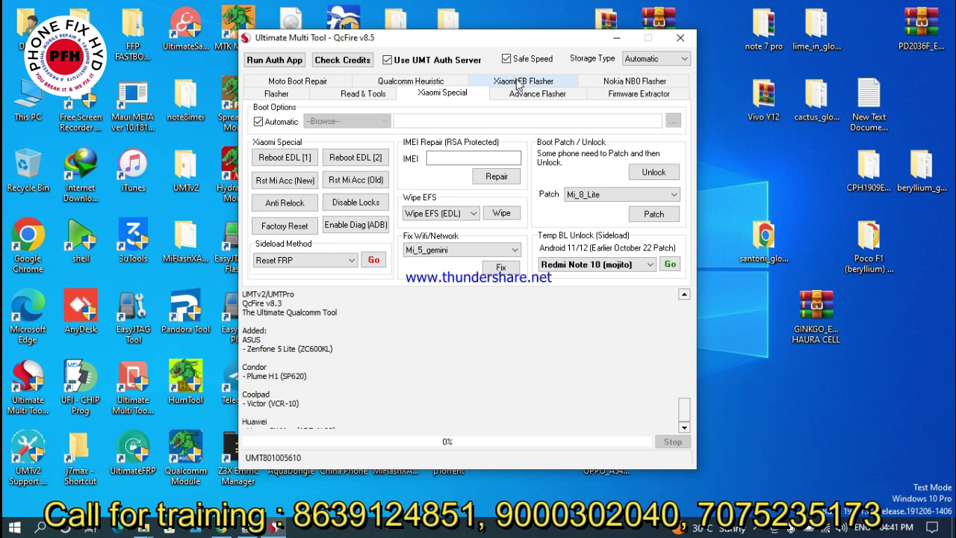
Step: Look over the Xiaomi FB Flasher page, and examine the phone models offered for Temp BL Unlock (Sideload) under Xiaomi Special
{"action": "left_click", "coordinate": [518, 82]}
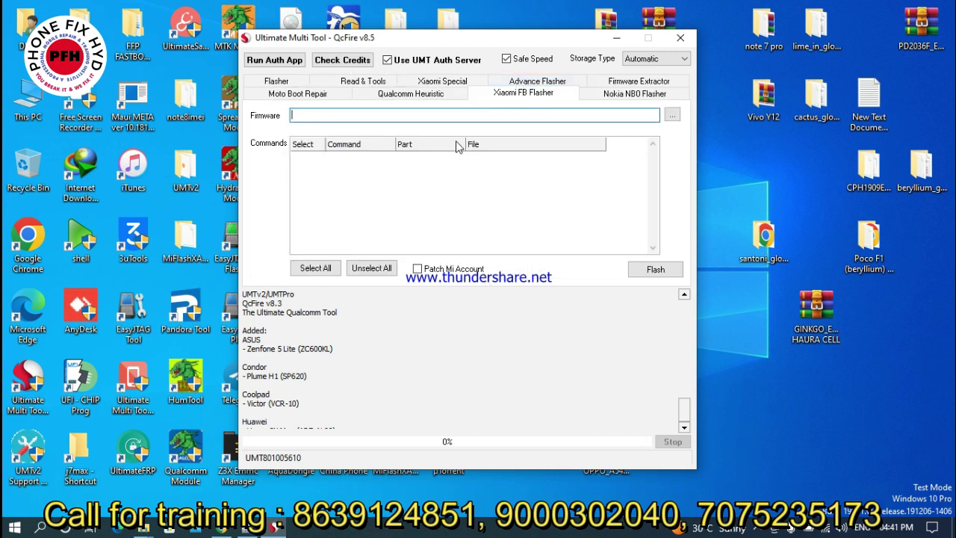
{"action": "left_click", "coordinate": [436, 81]}
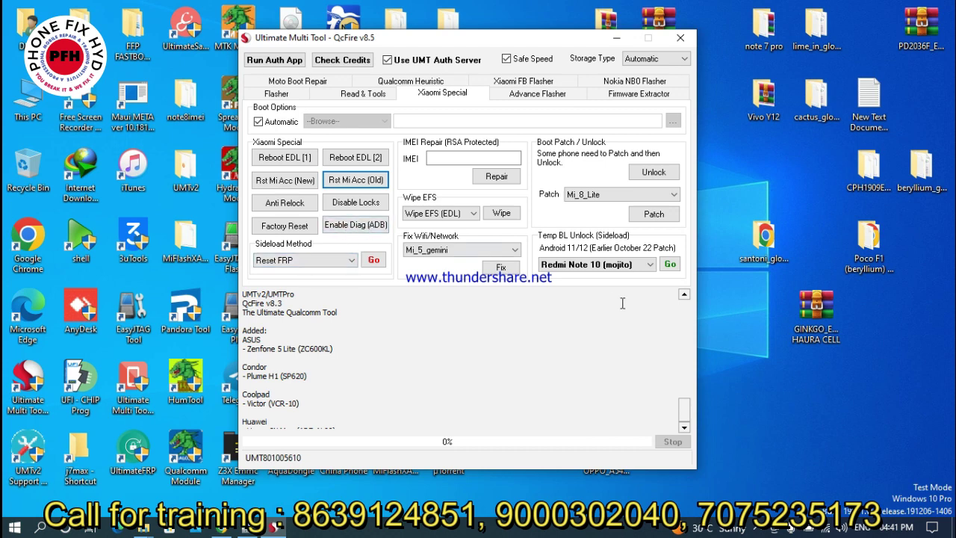
{"action": "left_click", "coordinate": [601, 265]}
{"action": "left_click", "coordinate": [599, 264]}
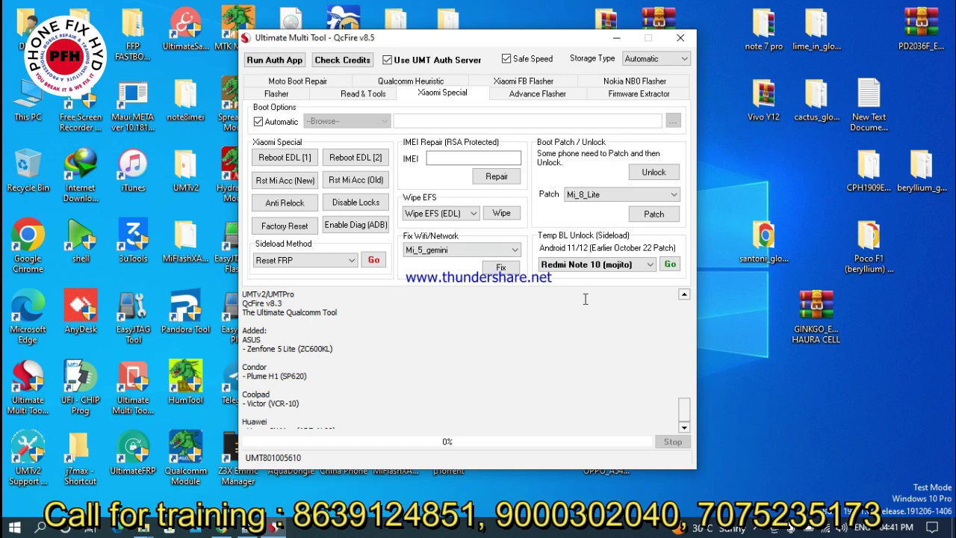
{"action": "left_click", "coordinate": [565, 265]}
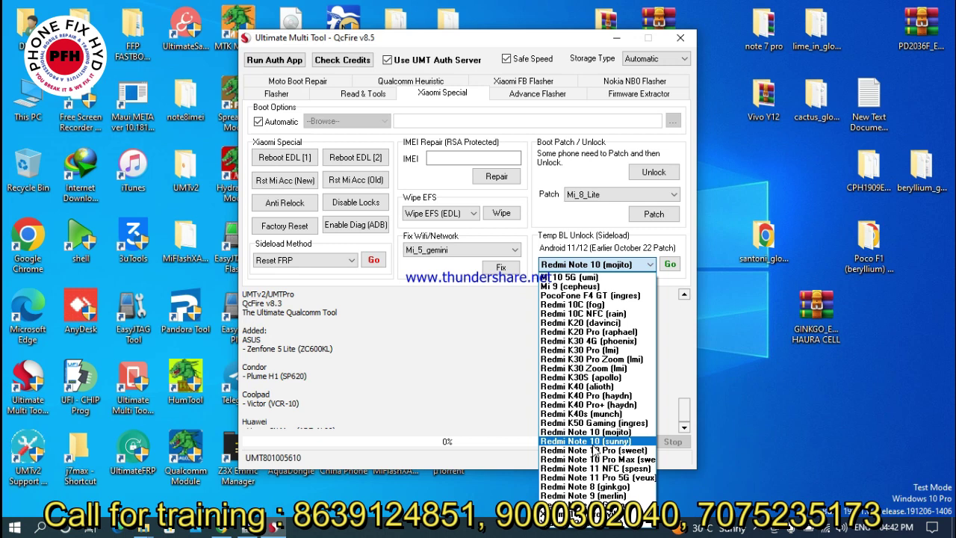
{"action": "left_click", "coordinate": [471, 335]}
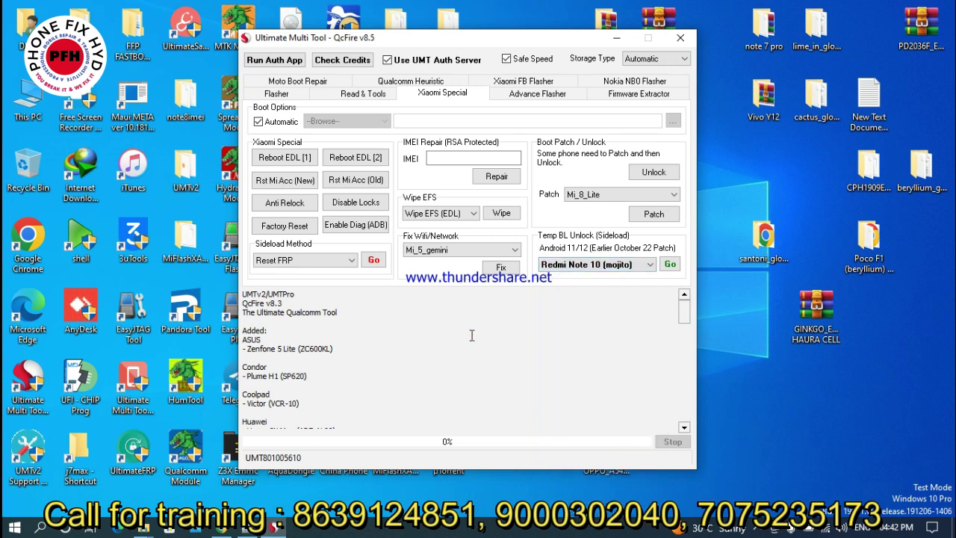